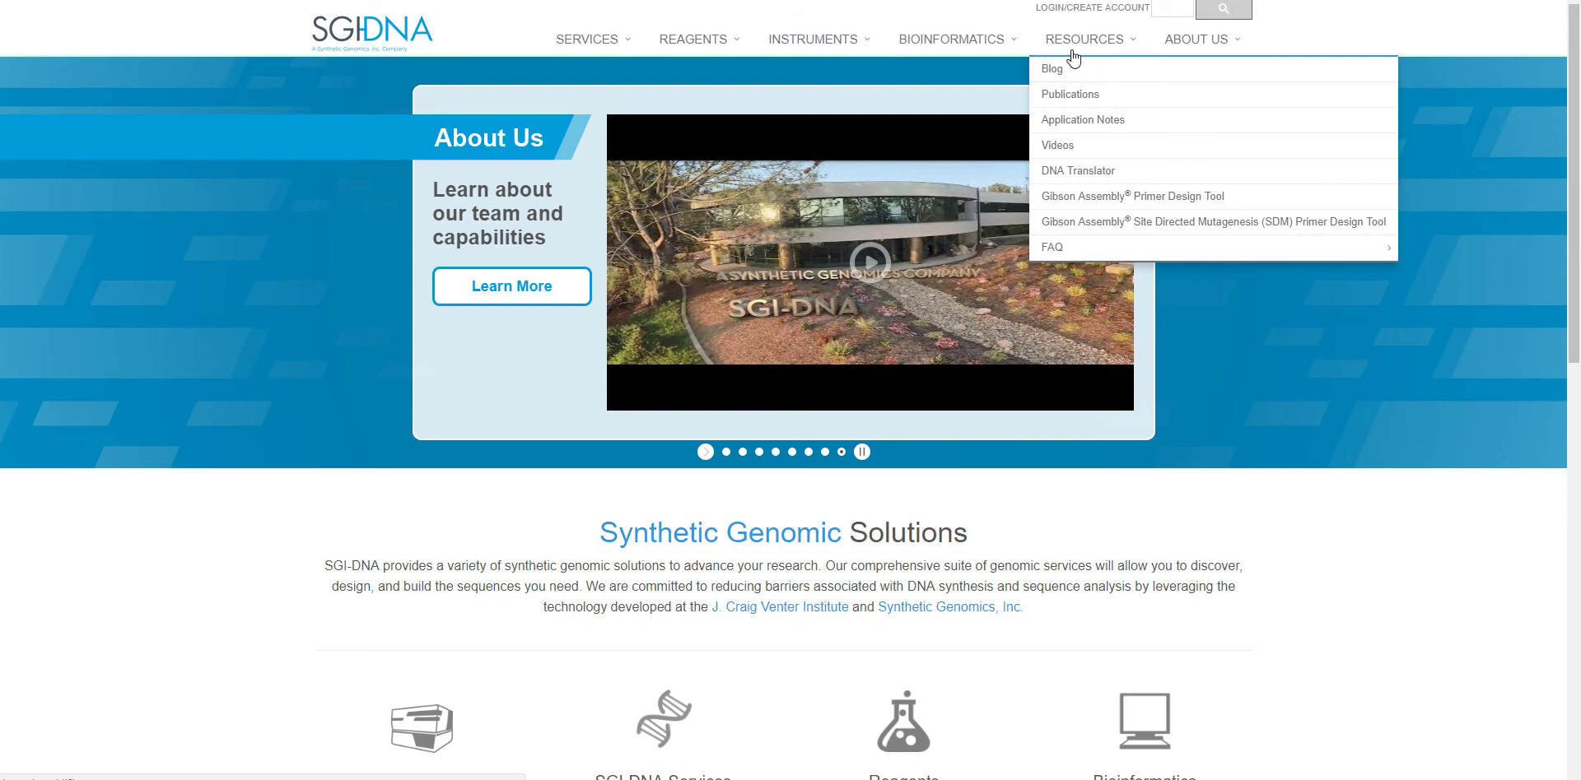
Step: Launch the Gibson Assembly Primer Design Tool, acknowledge the read-first notice, and start it
click(1079, 208)
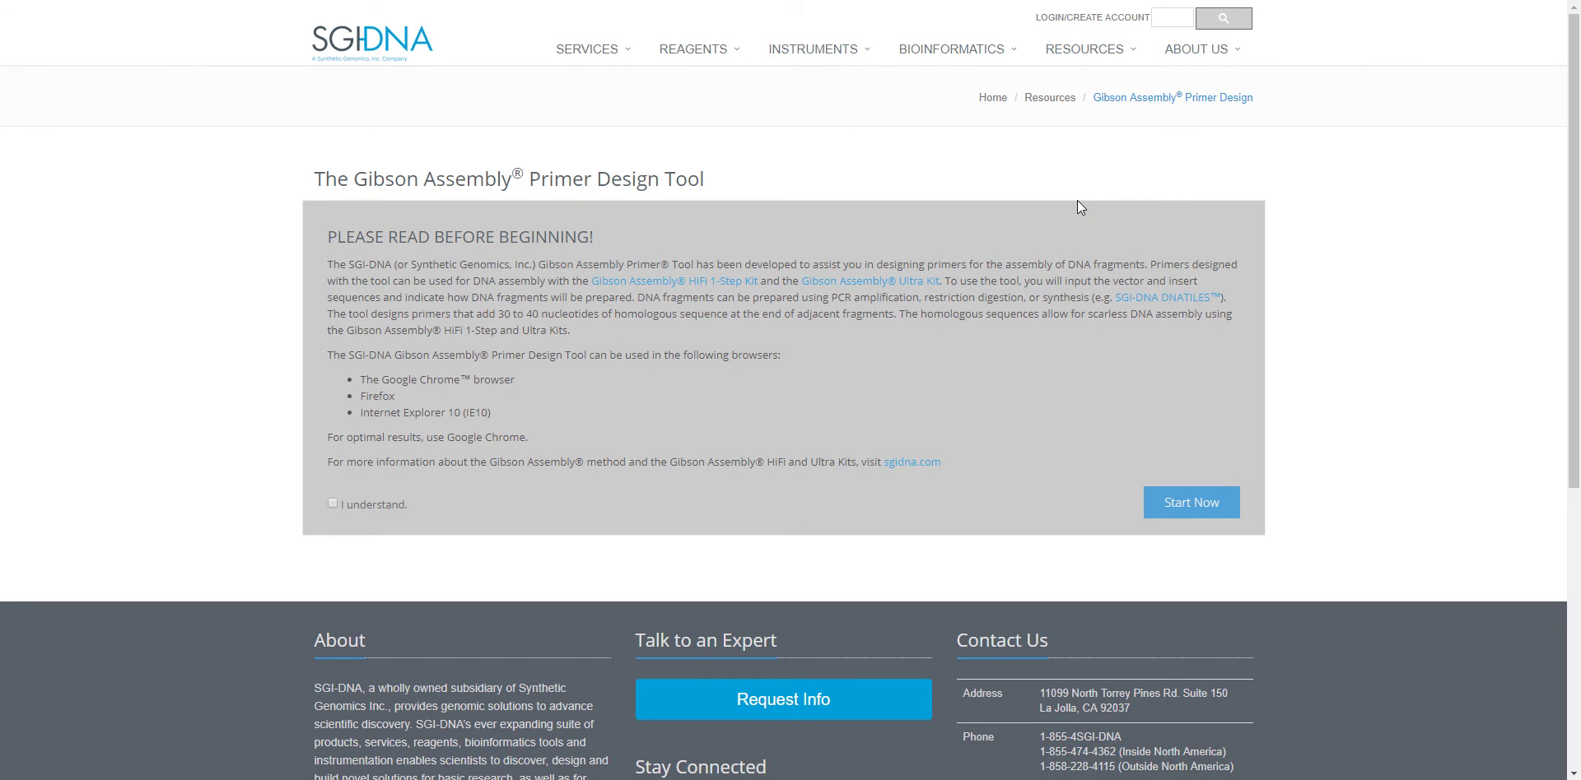
click(333, 503)
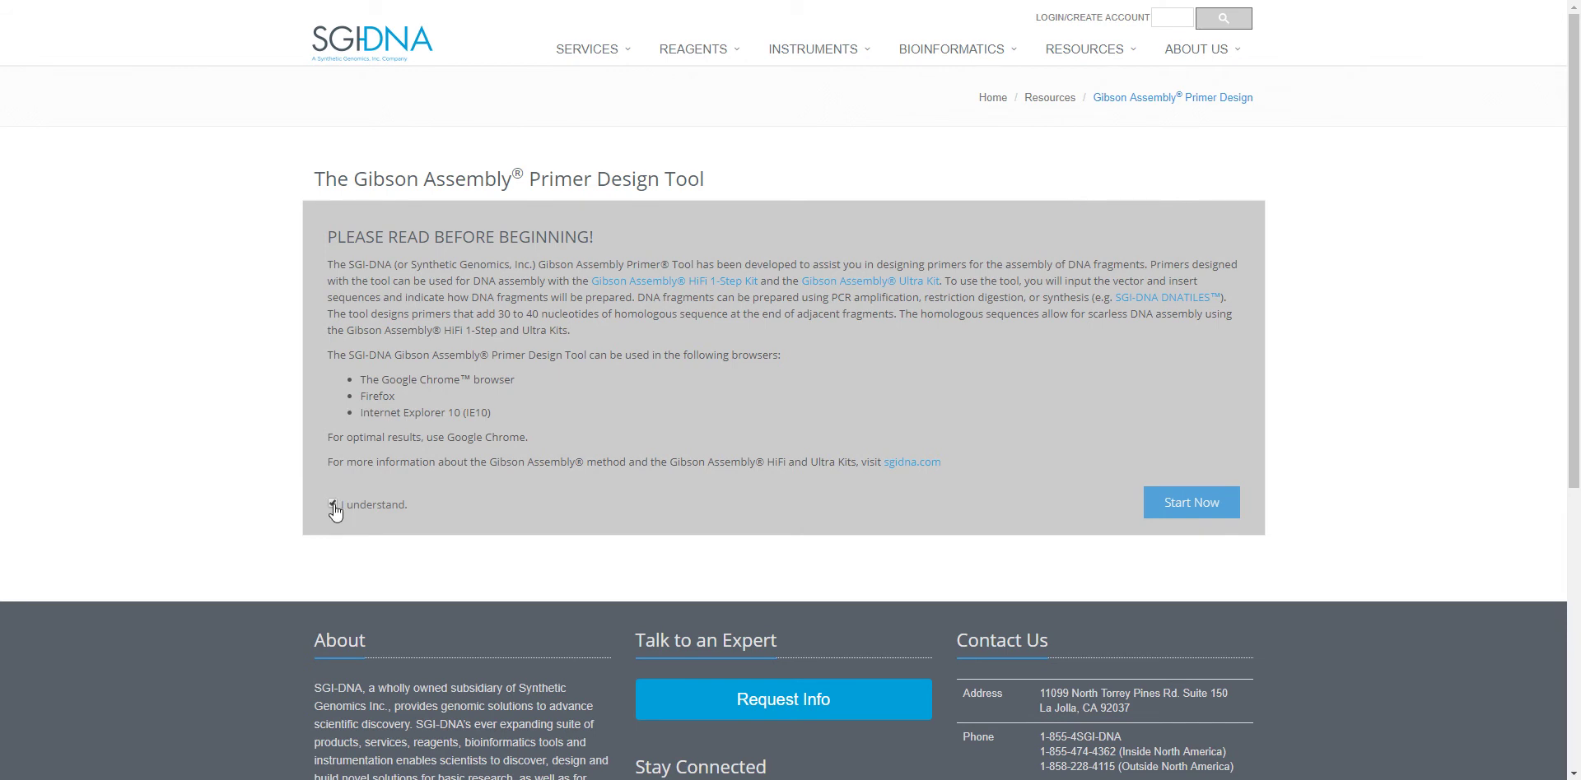
click(1163, 508)
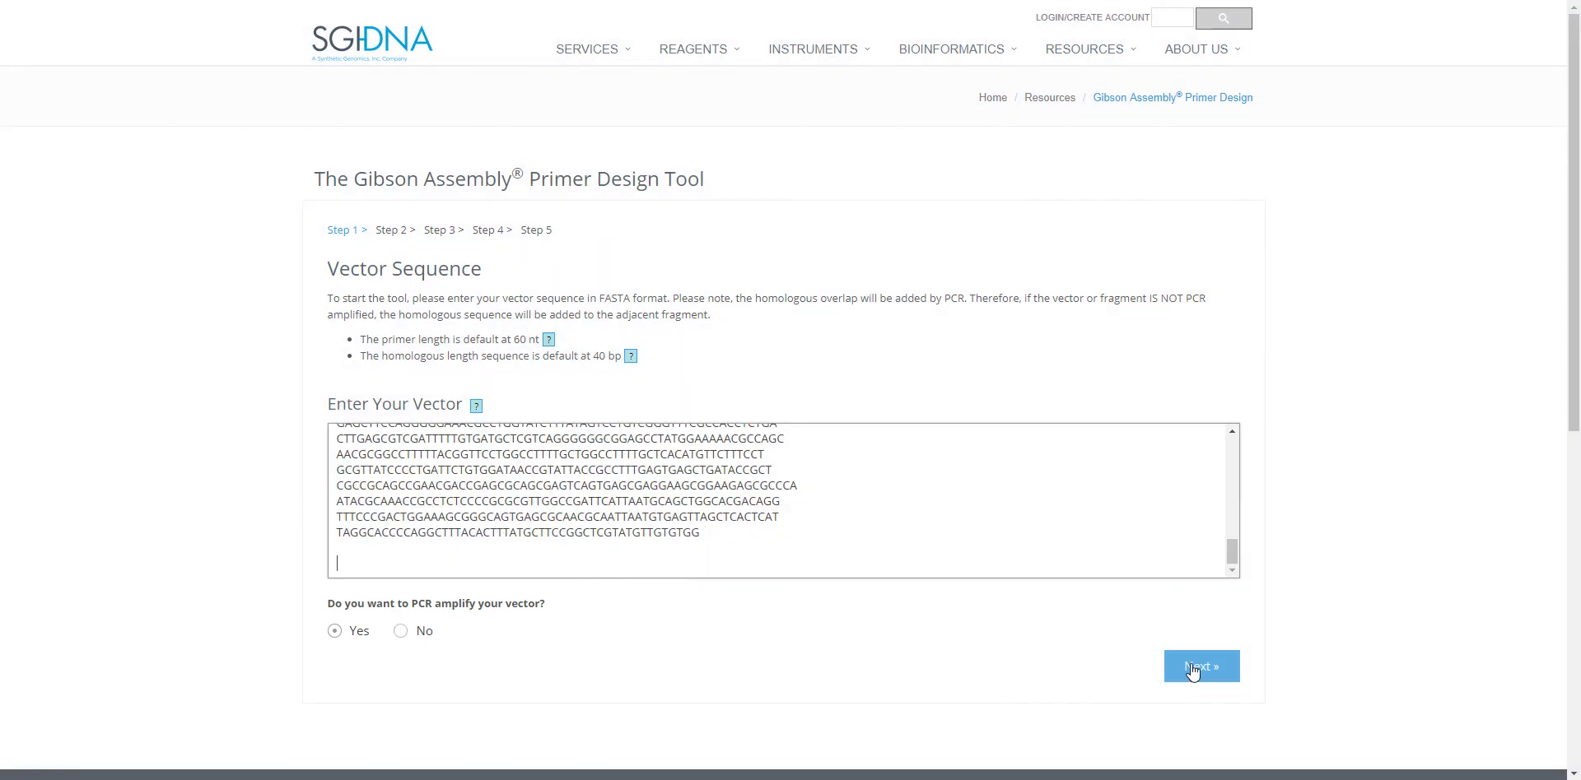
Step: Switch to By Position placement and highlight a shortened insertion region on the vector sequence
click(1191, 671)
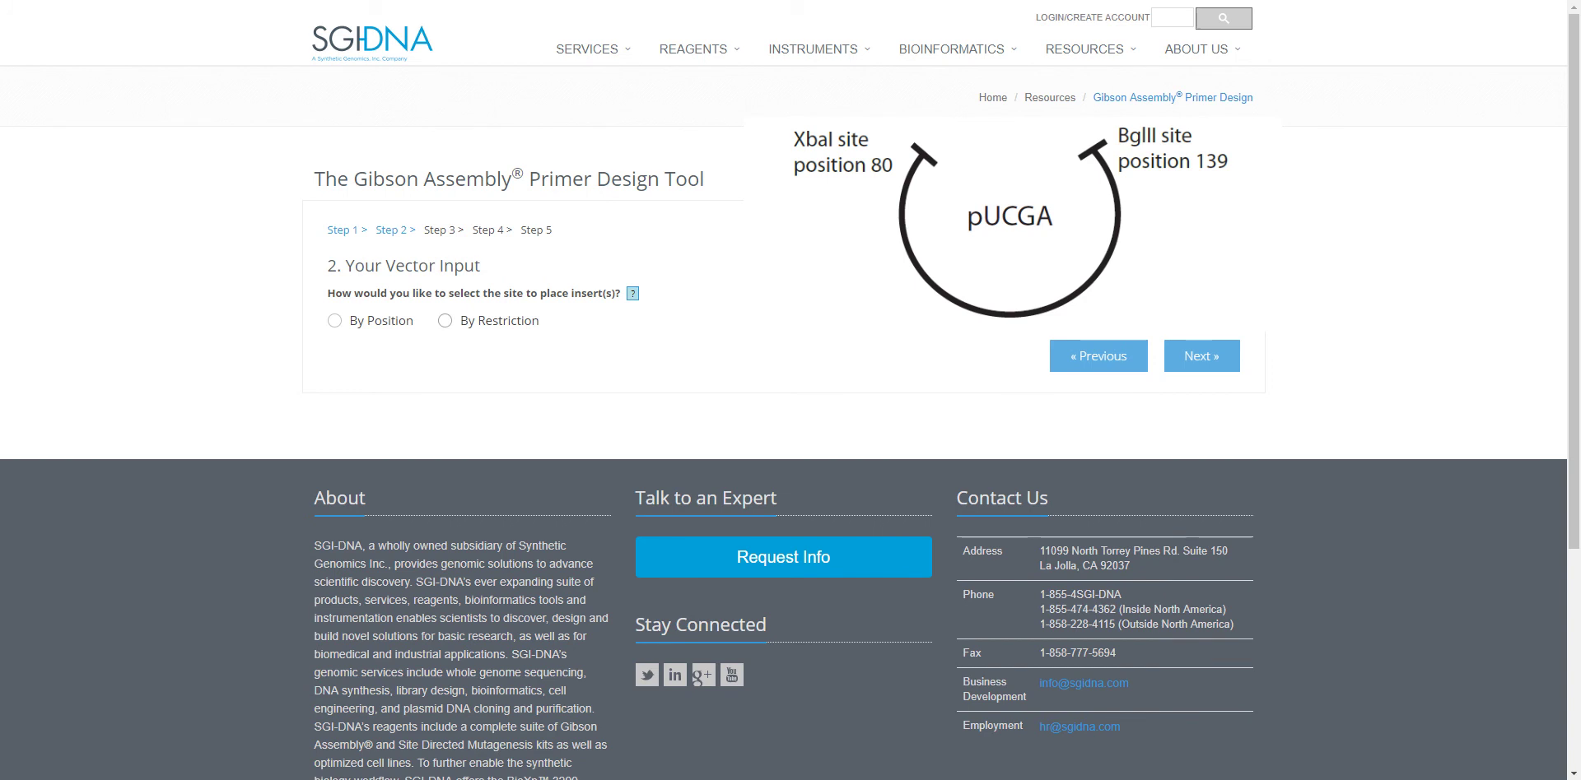
click(335, 321)
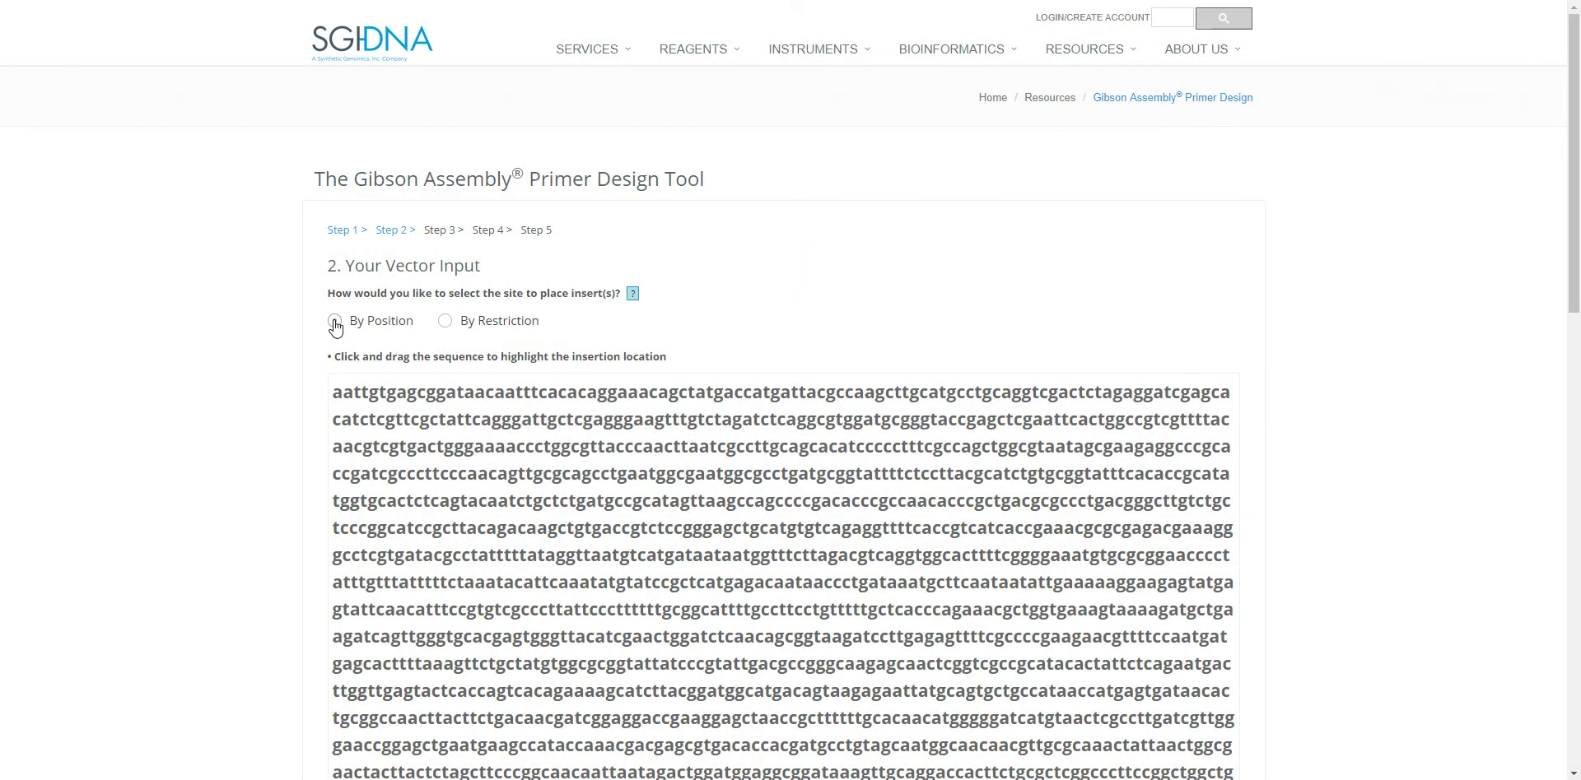
drag(1133, 392, 776, 429)
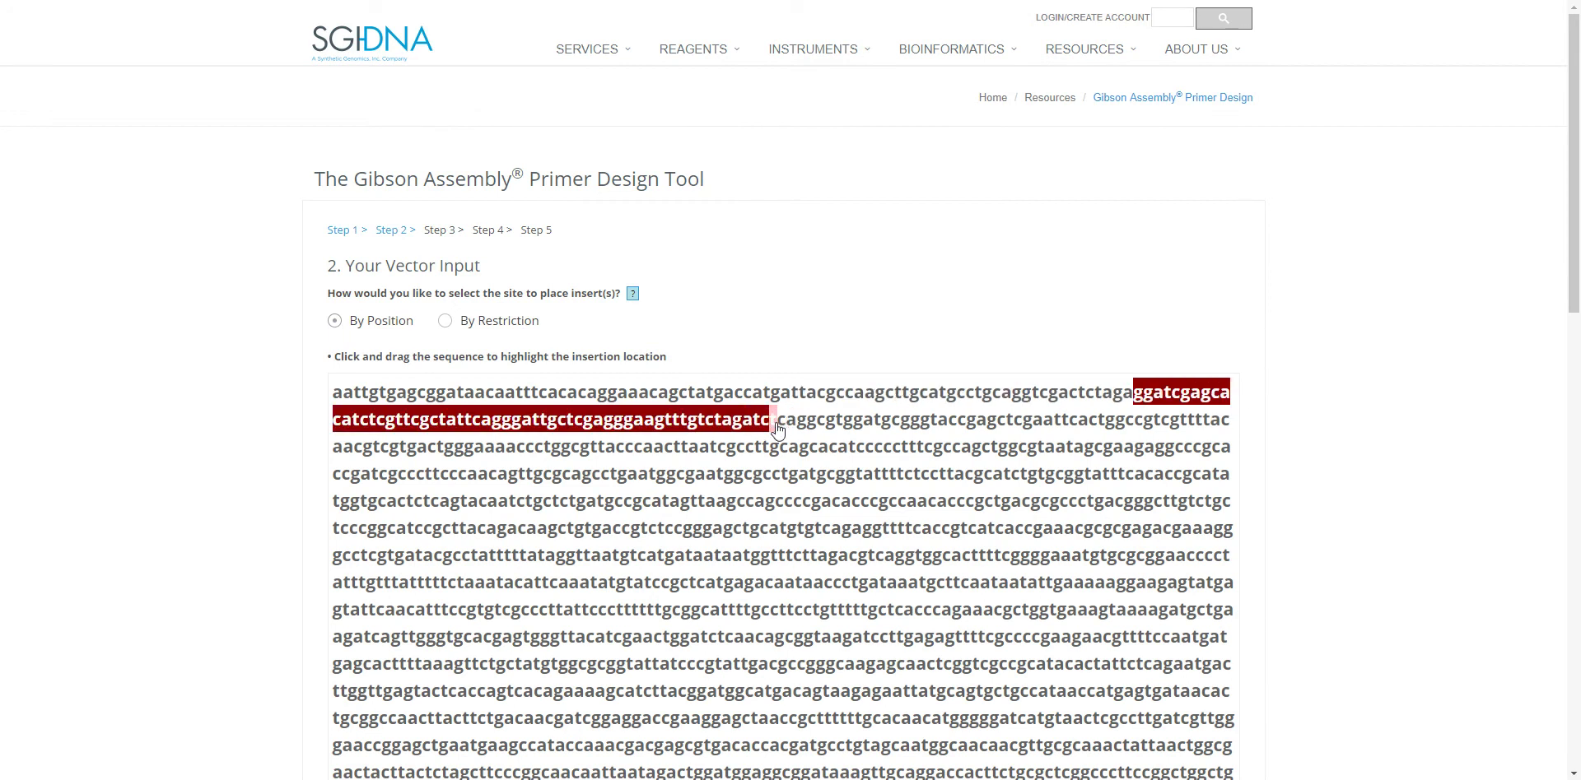
drag(776, 428, 721, 424)
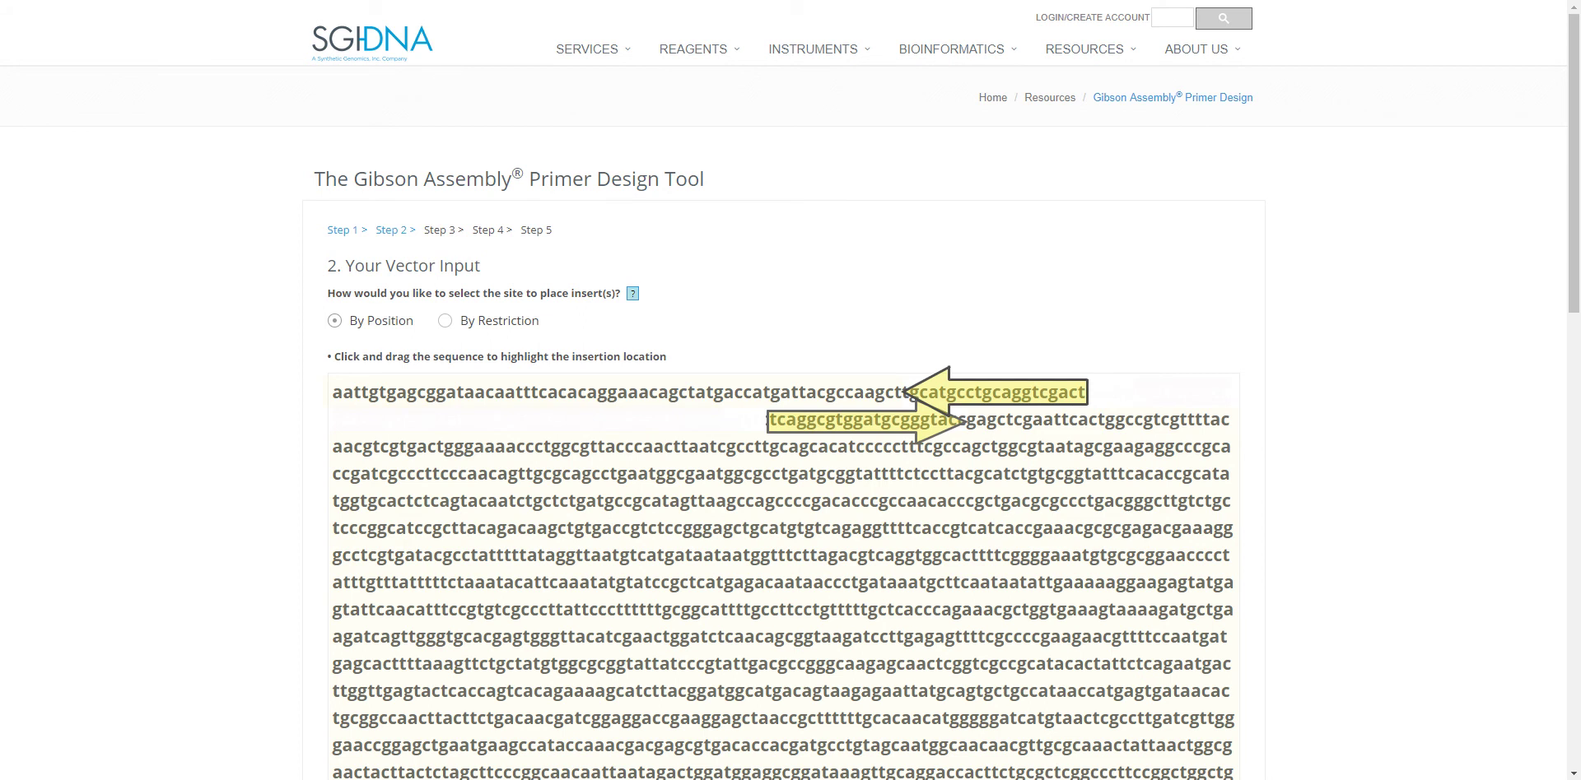
Step: Place the insert by restriction: regenerate sites, two cut sites, XbaI and BglII
click(445, 323)
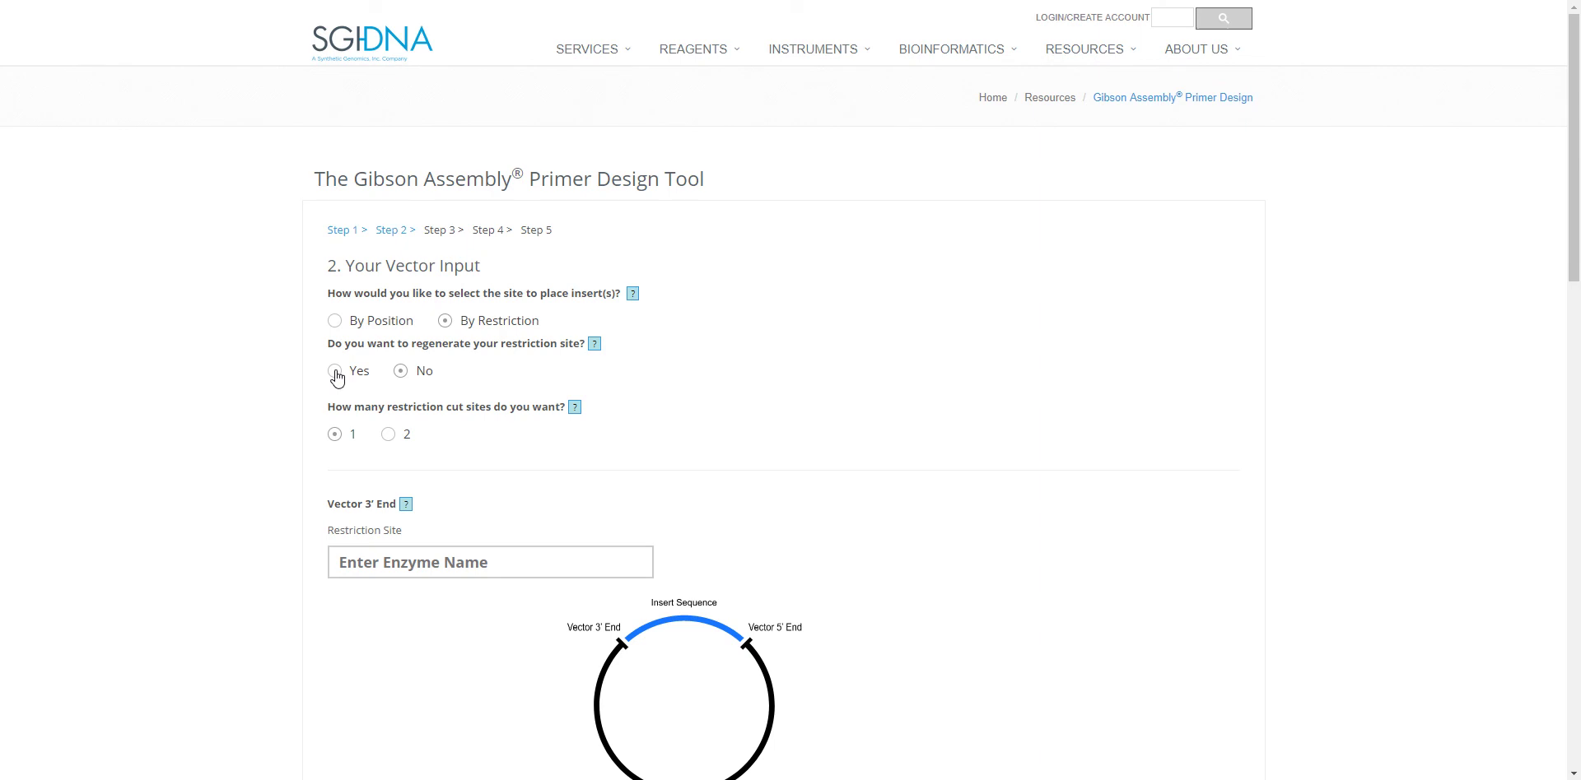
click(336, 372)
click(392, 442)
text(Xb)
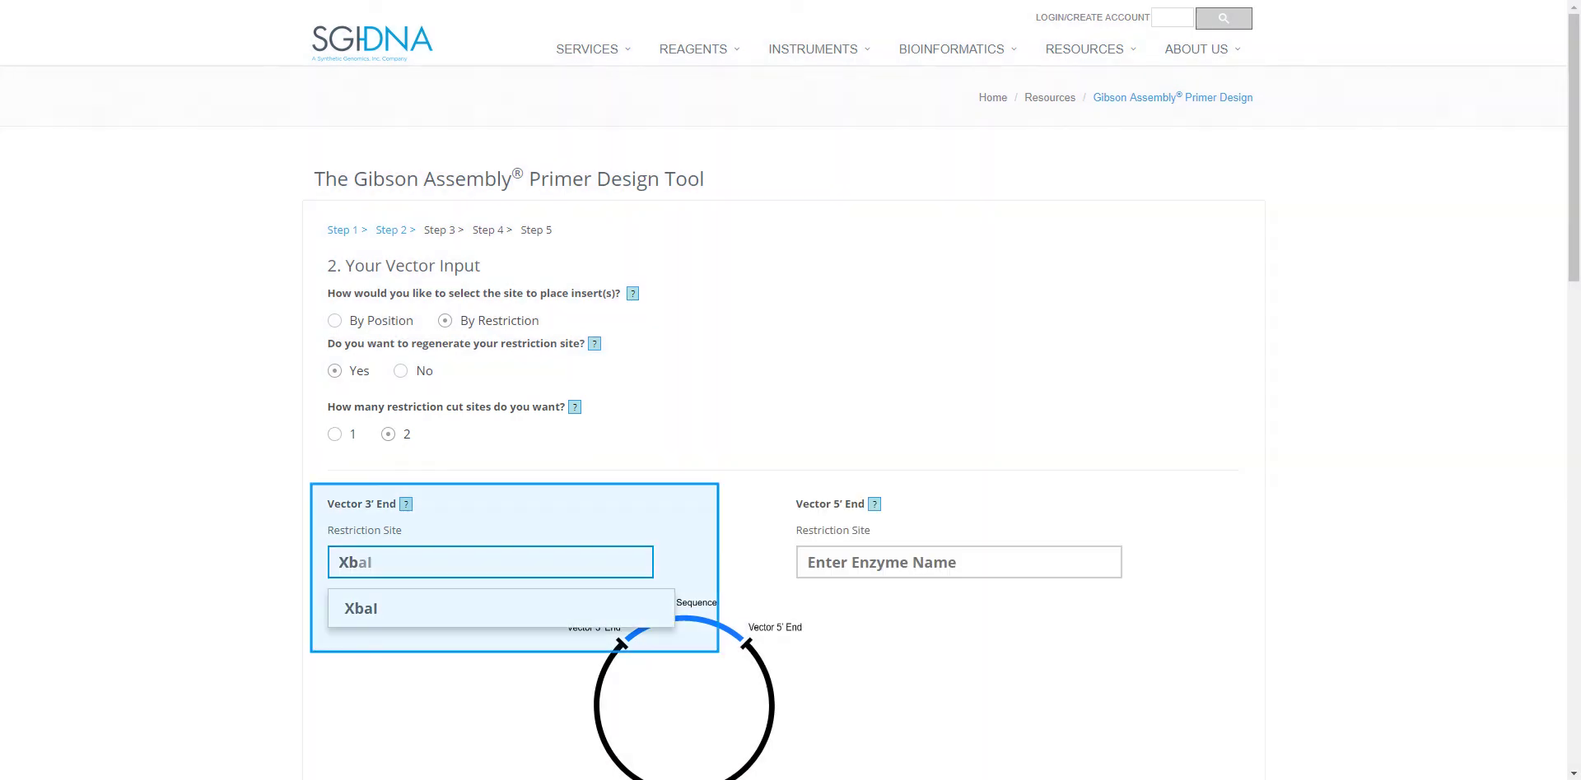
click(360, 609)
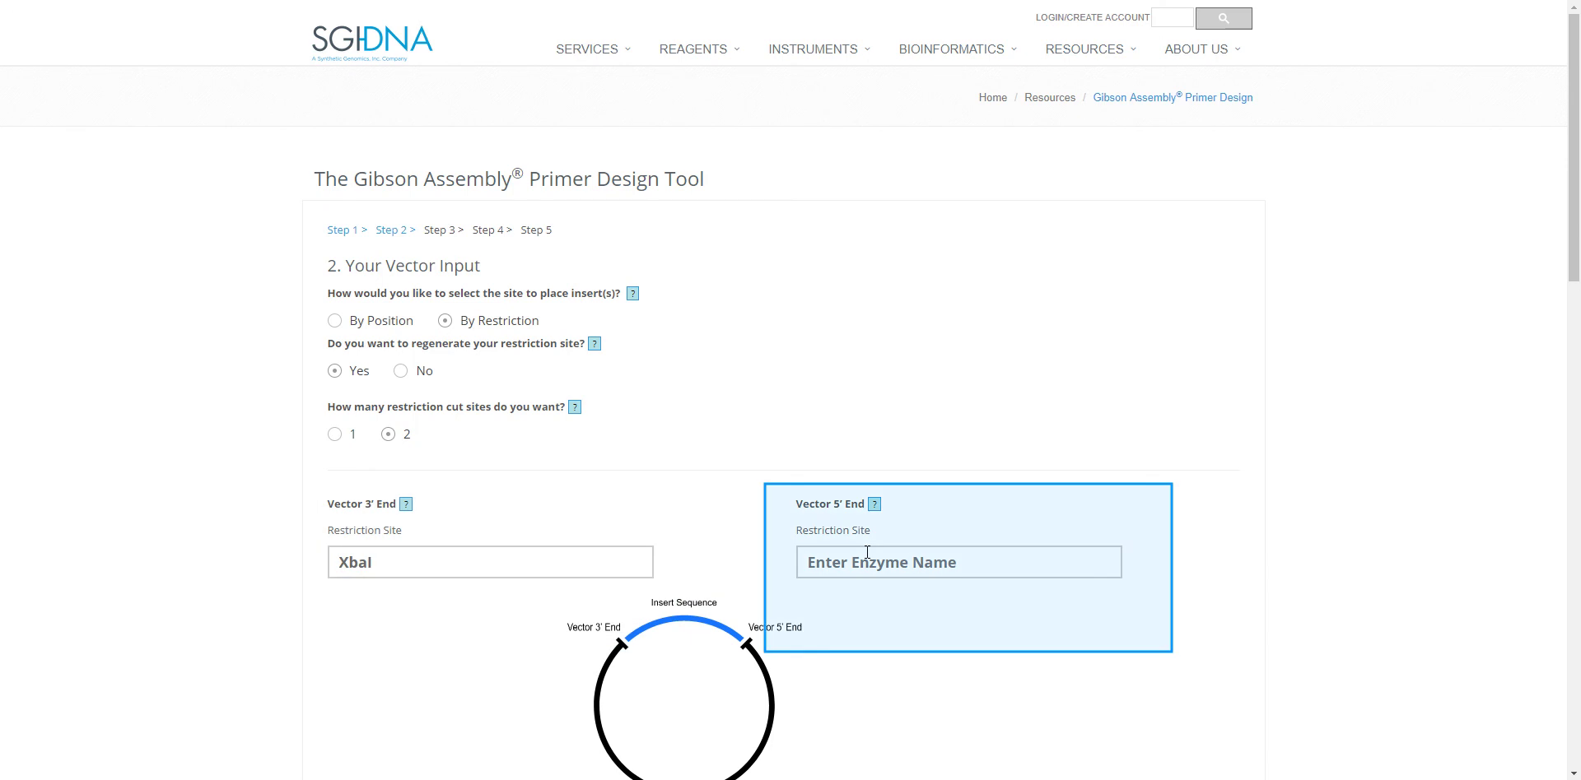
scroll(843, 643, down, 5)
text(BglII)
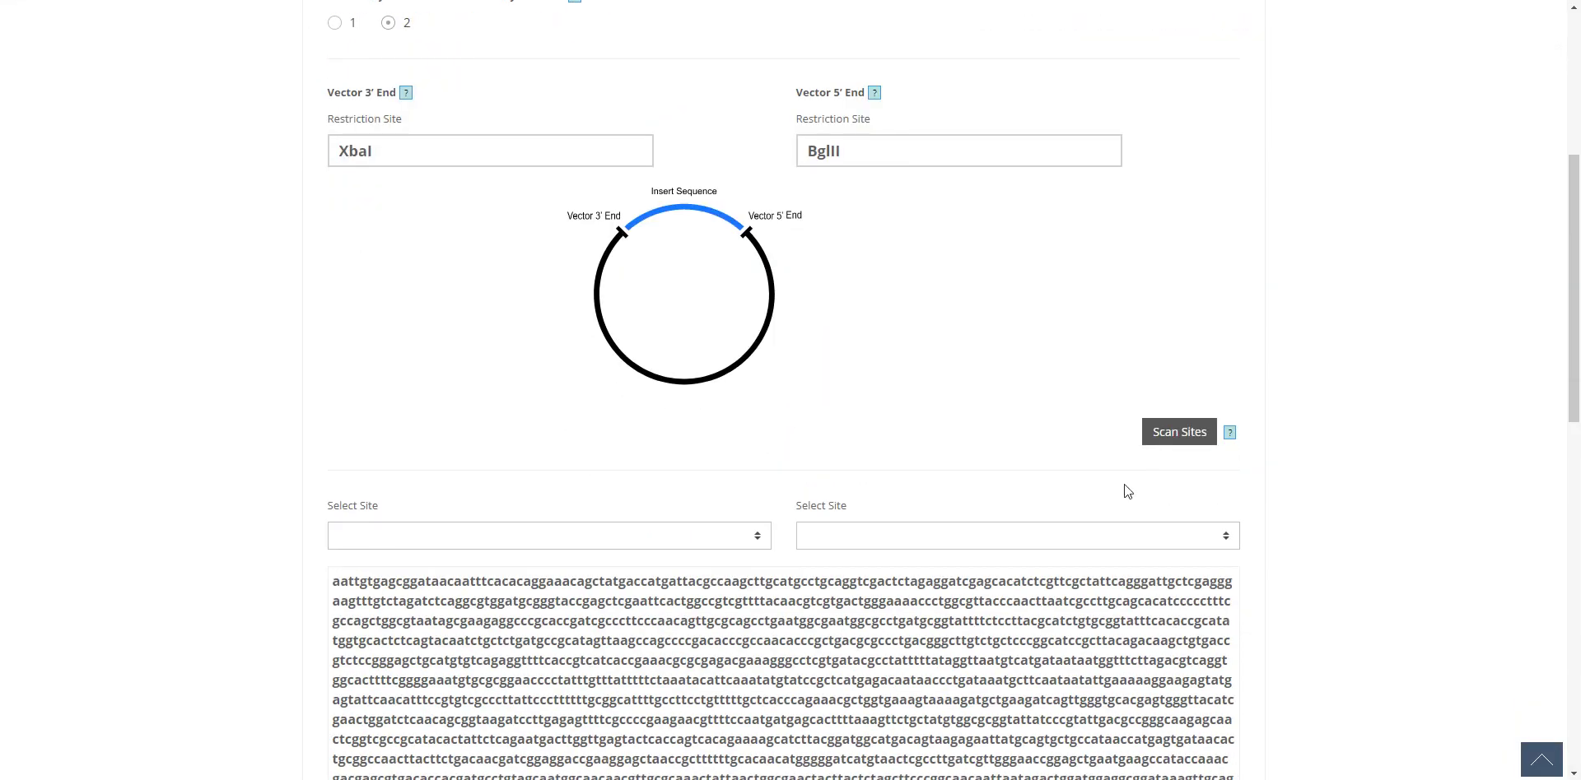
Step: Scan the vector and choose the XbaI site at 80–85 and BglII site at 139–144
click(1180, 436)
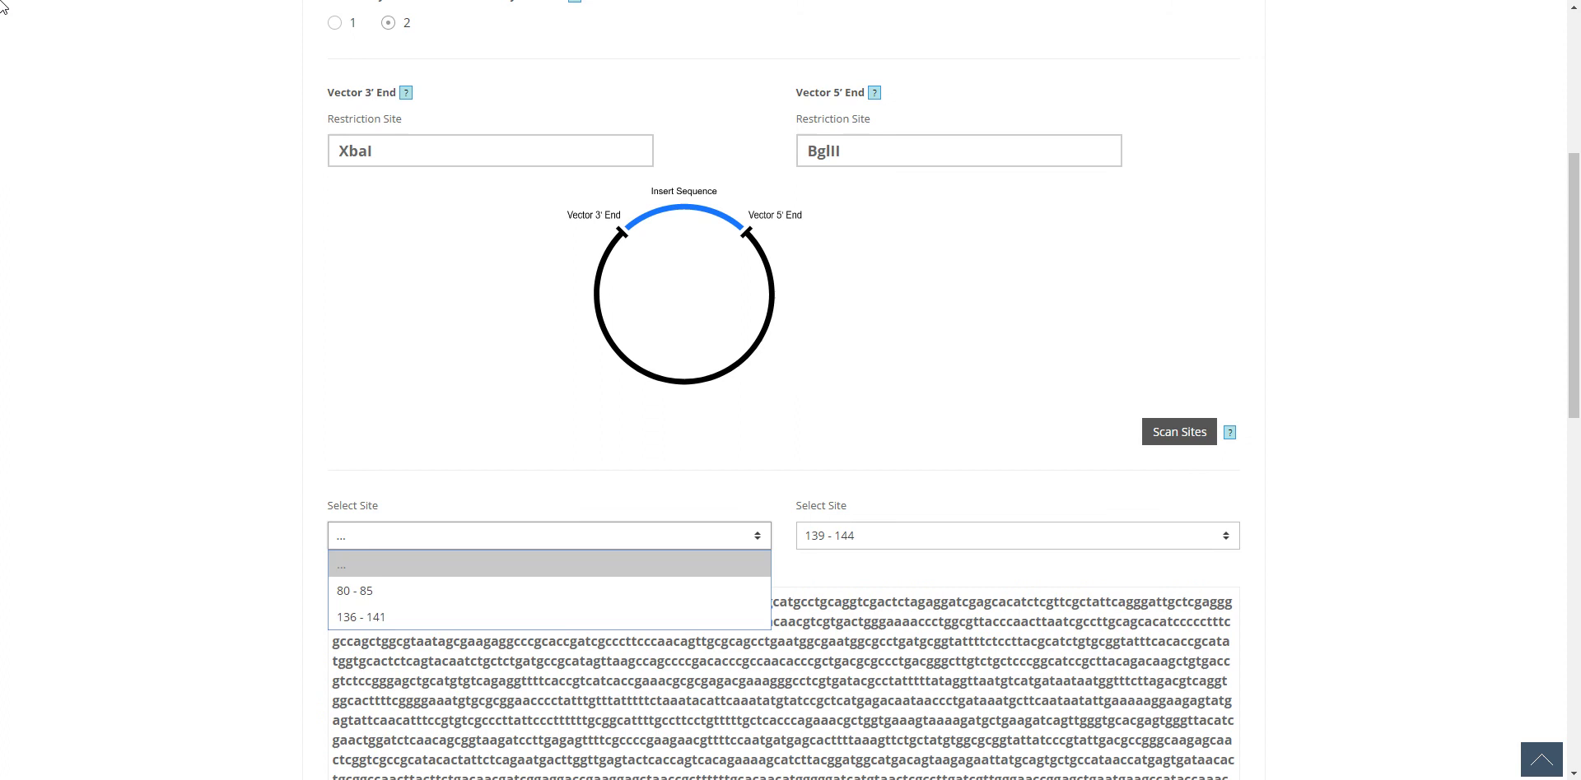
click(701, 601)
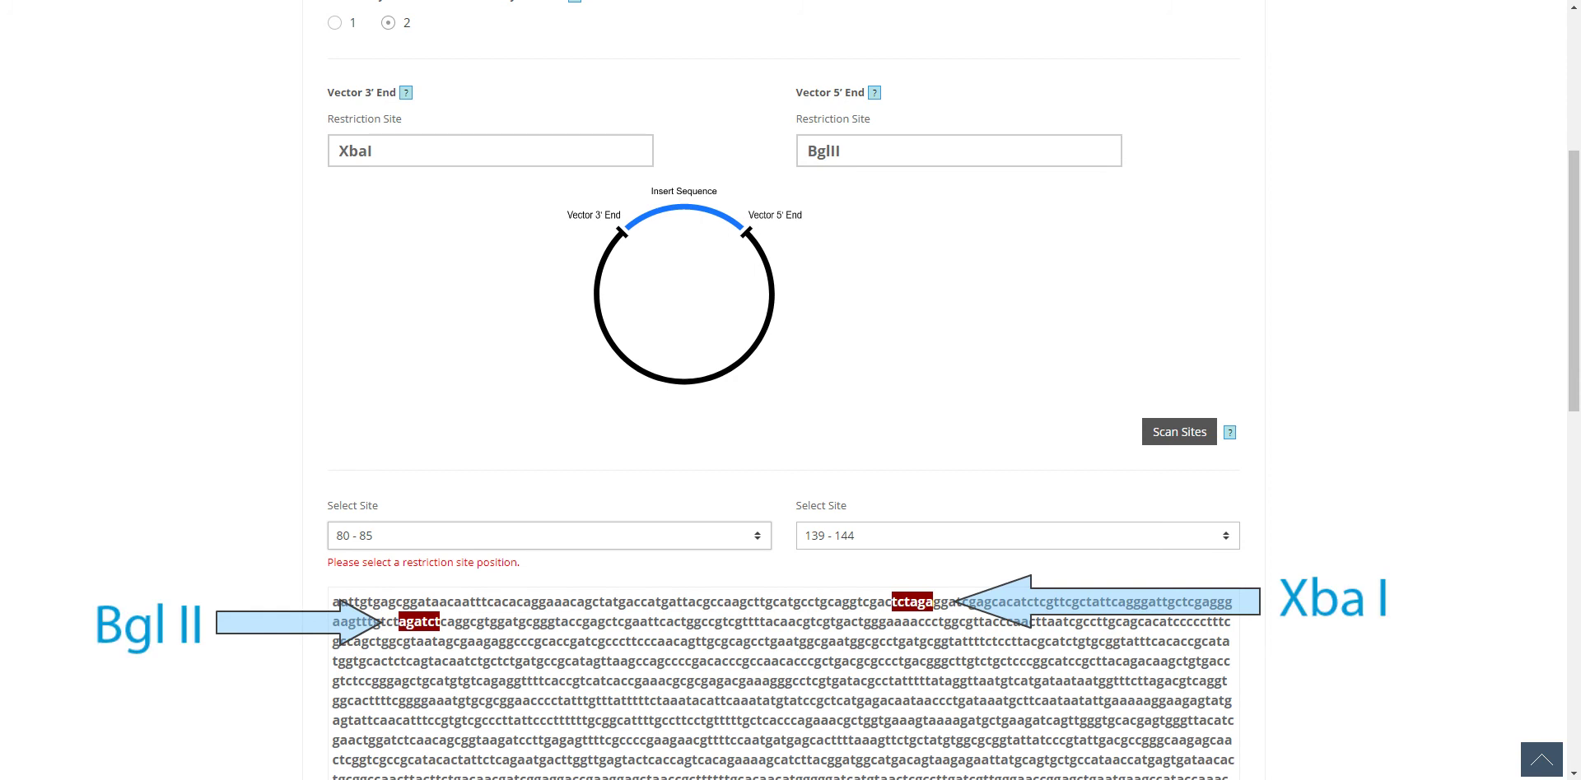
scroll(705, 513, down, 2)
scroll(704, 514, down, 4)
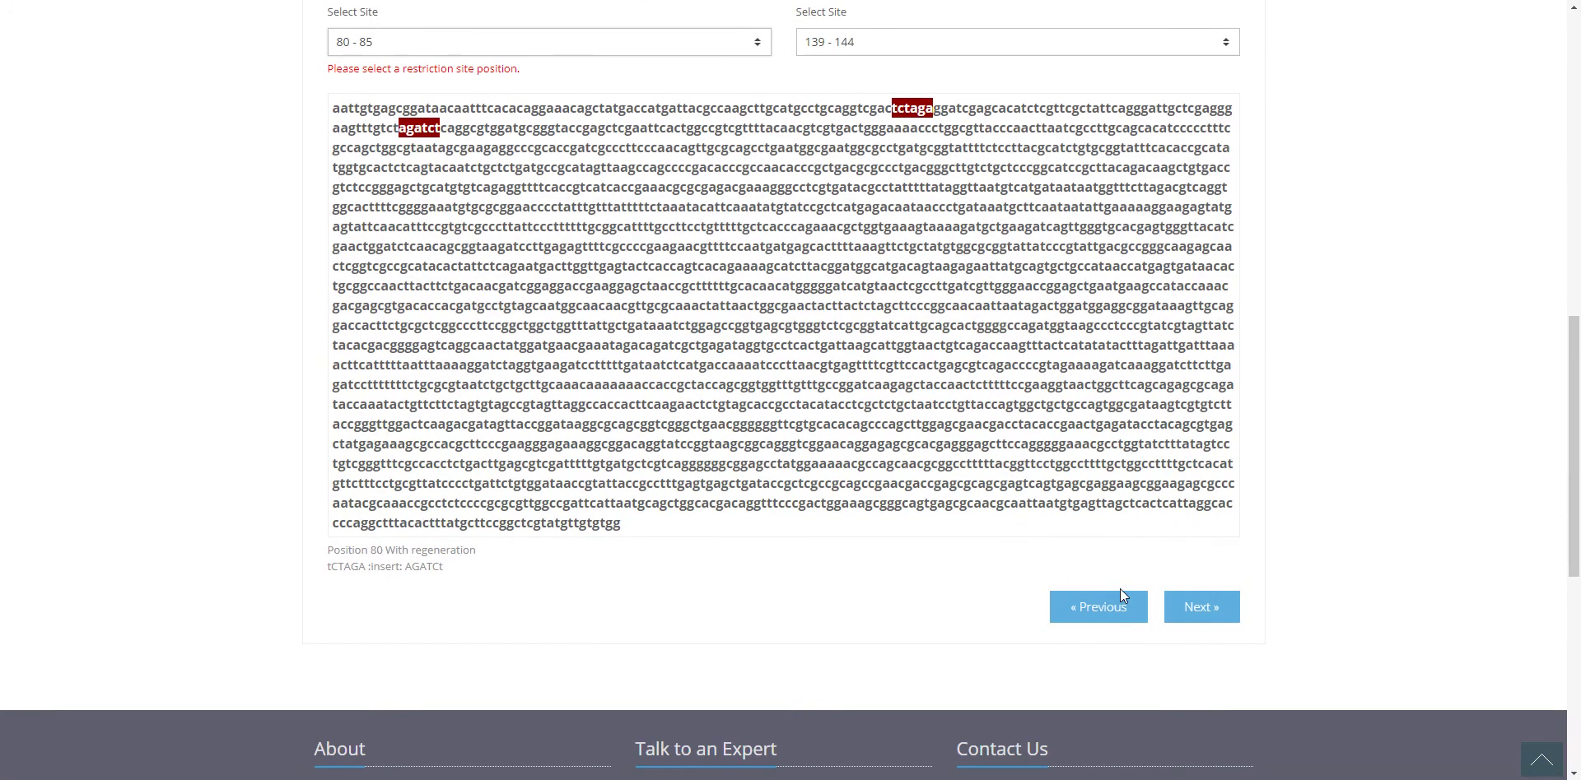
Step: Advance to Step 3 for a single insert sequence prepared as a DNA Tile
click(1204, 607)
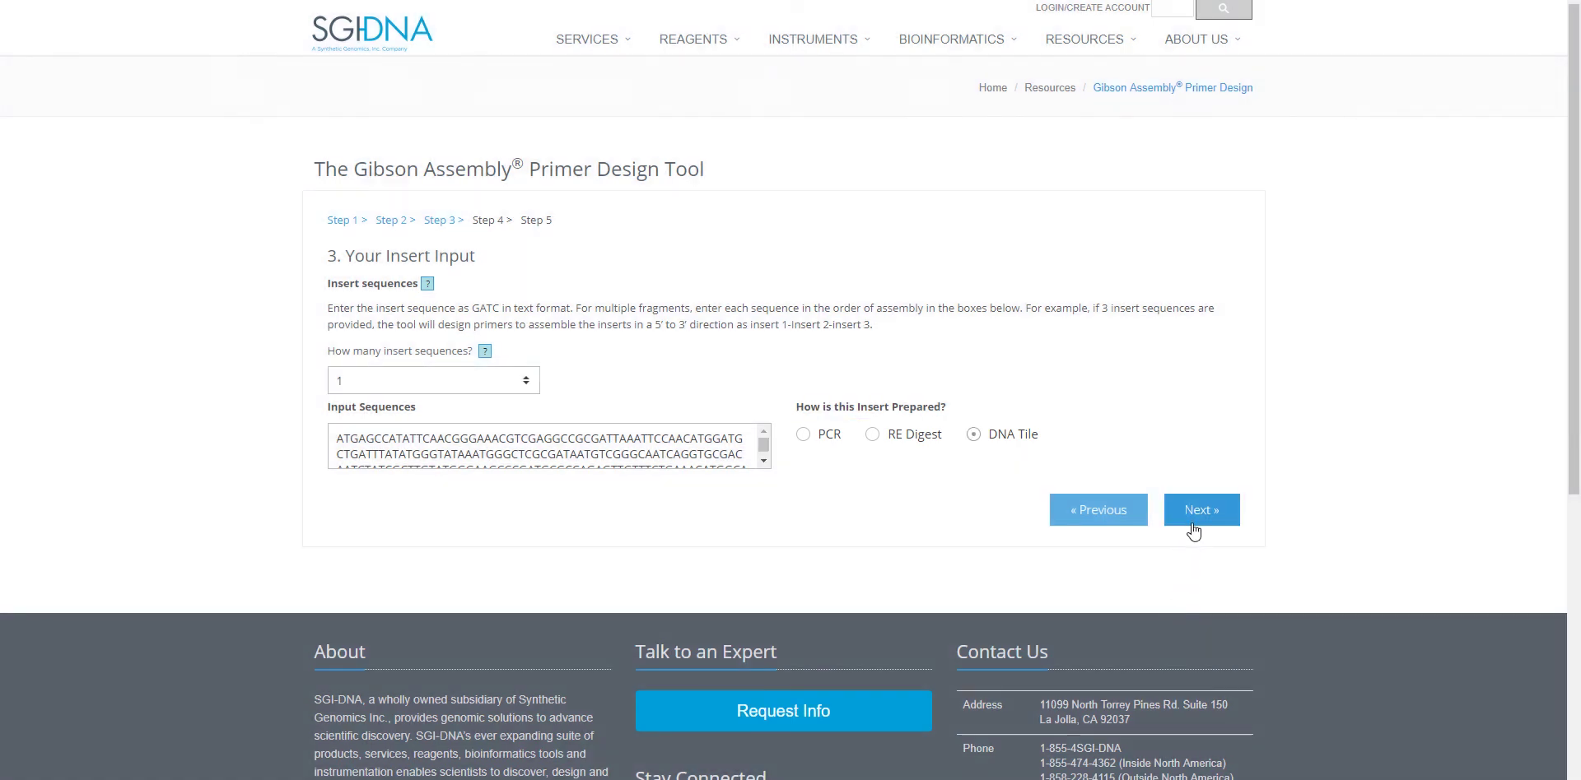
Step: Go to Your Results and scroll through the circular map and assembled construct sequence
click(1202, 512)
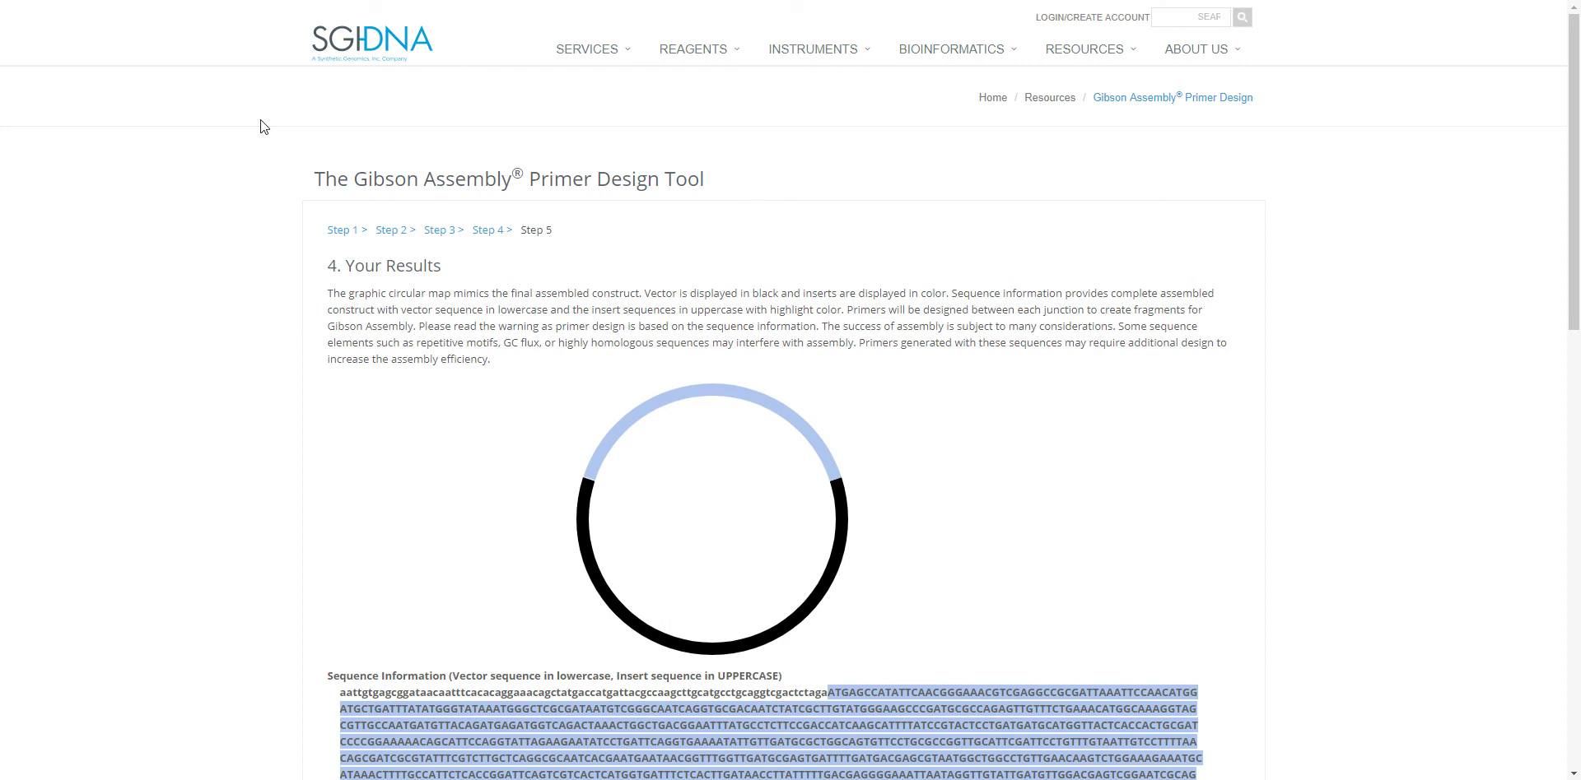
scroll(260, 120, down, 6)
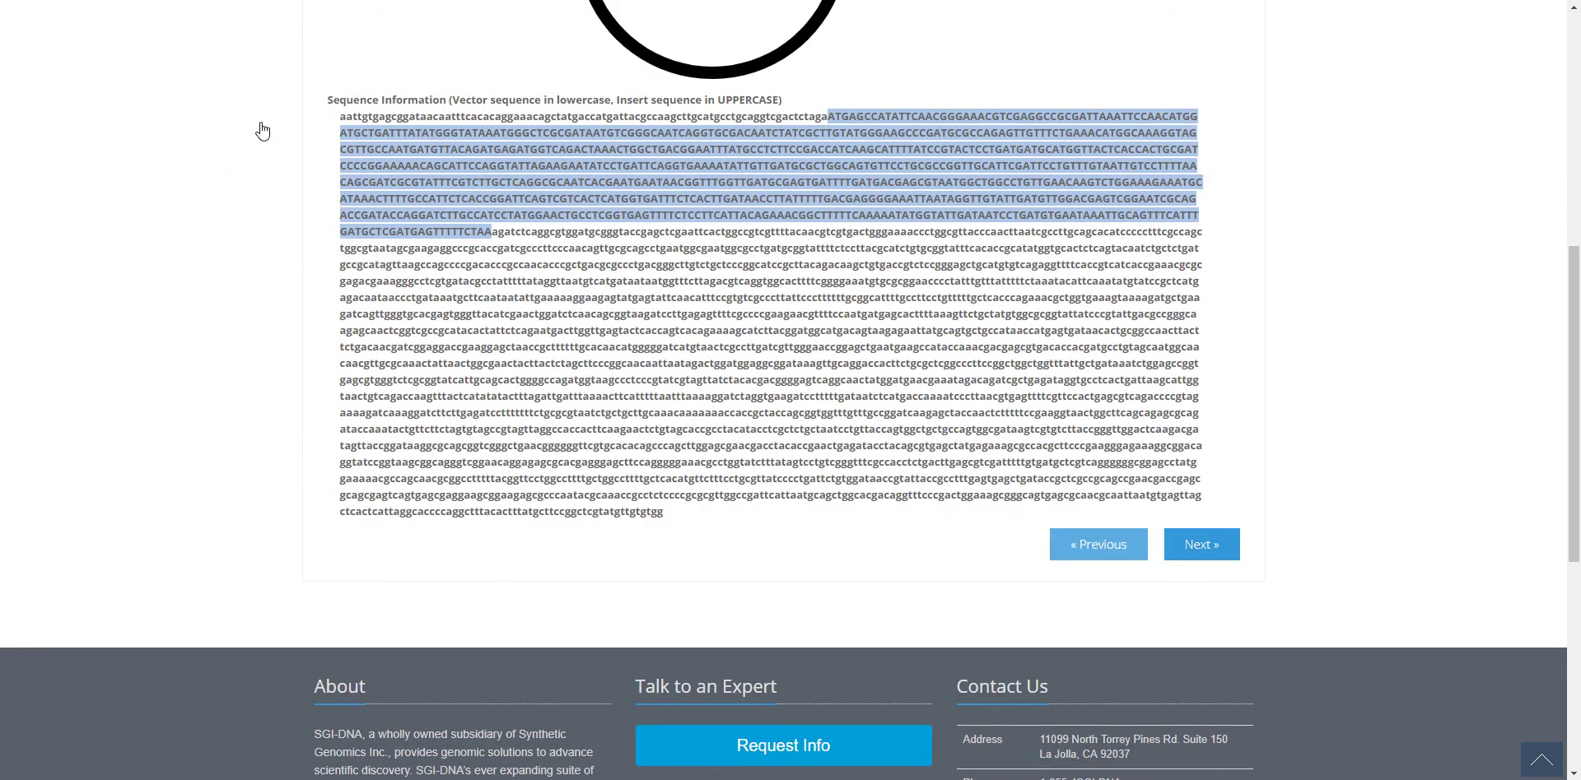
Step: Open the Step 5 summary listing the designed vector and insert primers
click(1218, 556)
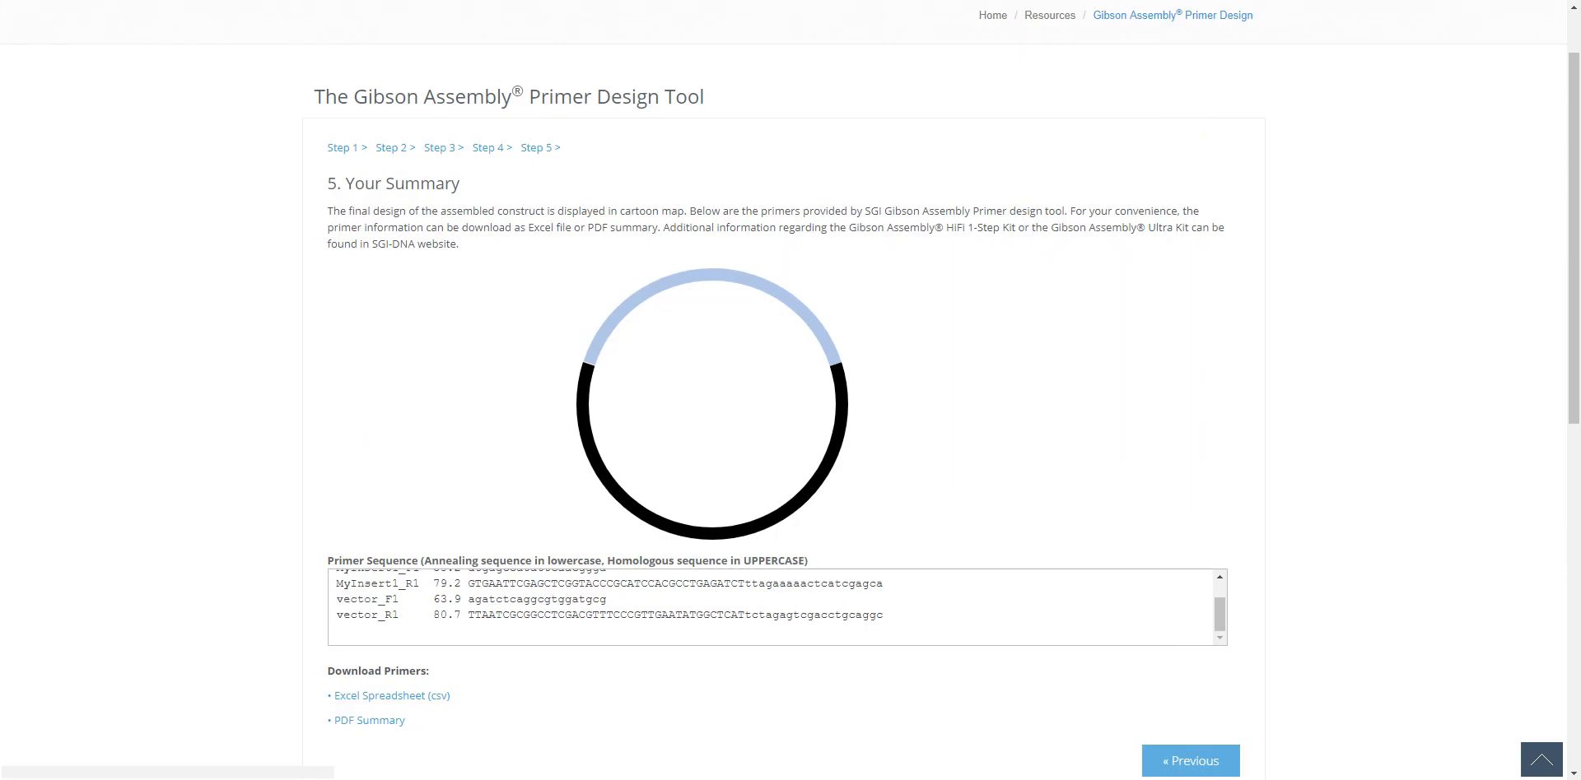